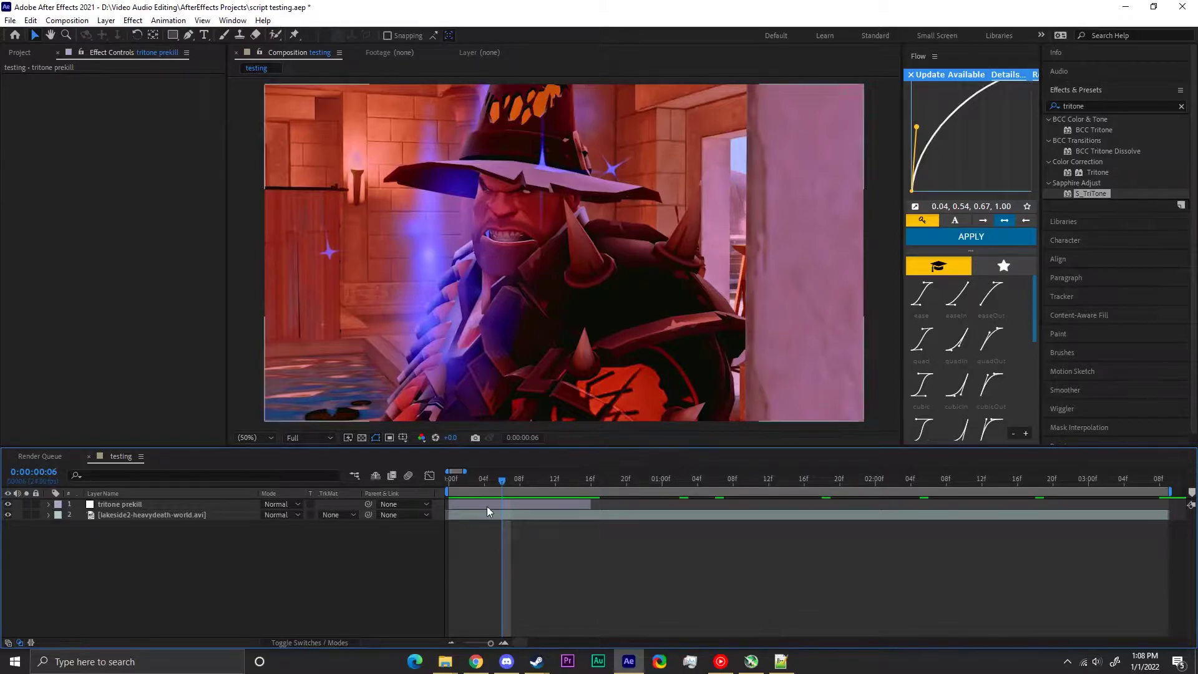
Run the ahr_VegasPresetstoAEv1.1.jsx converter script on the tritone prekill layer.
{"action": "left_click", "coordinate": [493, 506]}
{"action": "left_click", "coordinate": [10, 20]}
{"action": "mouse_move", "coordinate": [32, 358]}
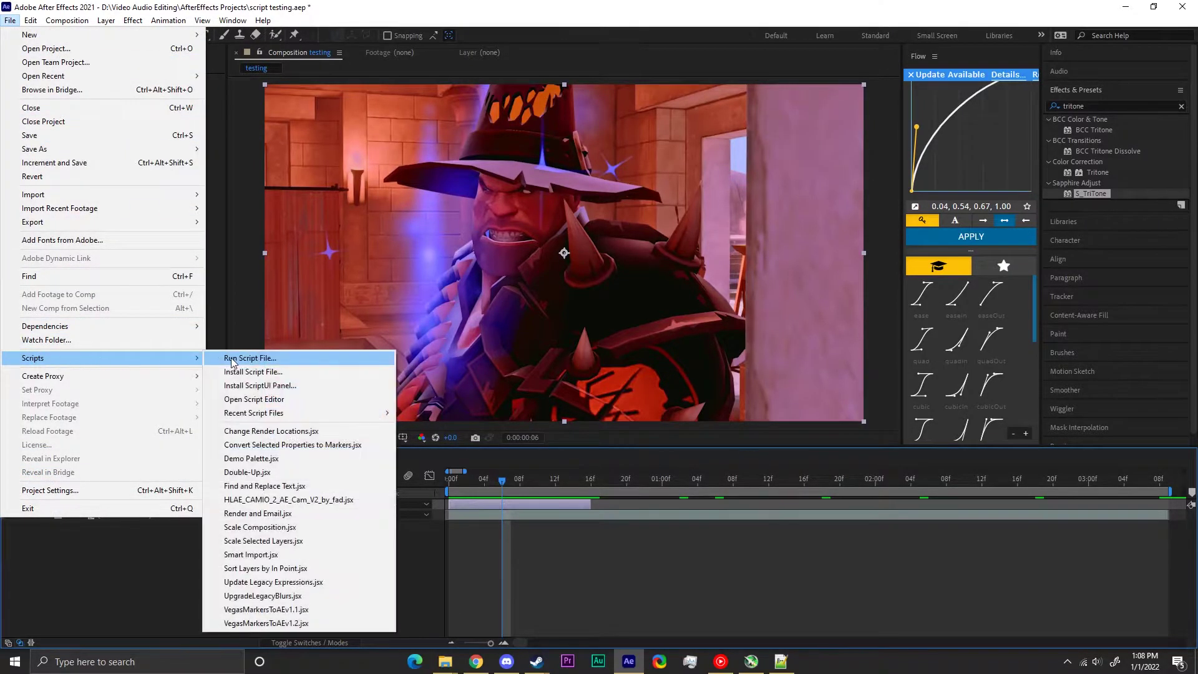
{"action": "left_click", "coordinate": [231, 360]}
{"action": "left_click", "coordinate": [266, 117]}
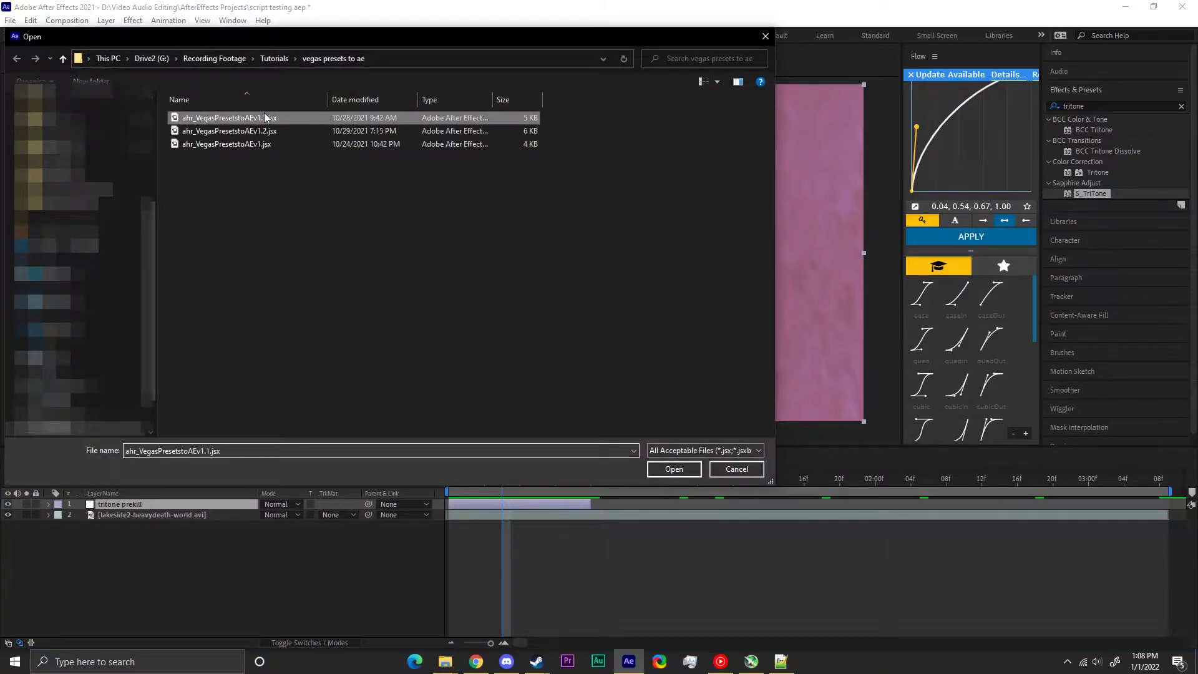
{"action": "double_click", "coordinate": [278, 118]}
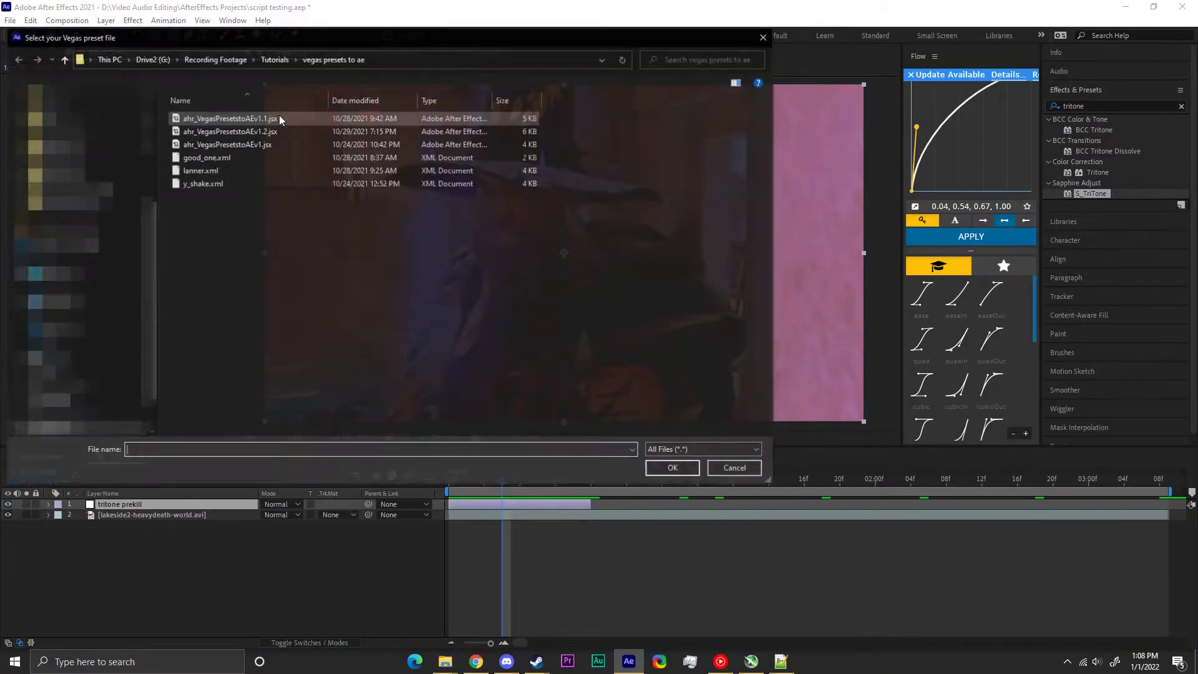
Import good_one.xml onto the layer and set Mix With Source to 0.4000.
{"action": "left_click", "coordinate": [282, 161]}
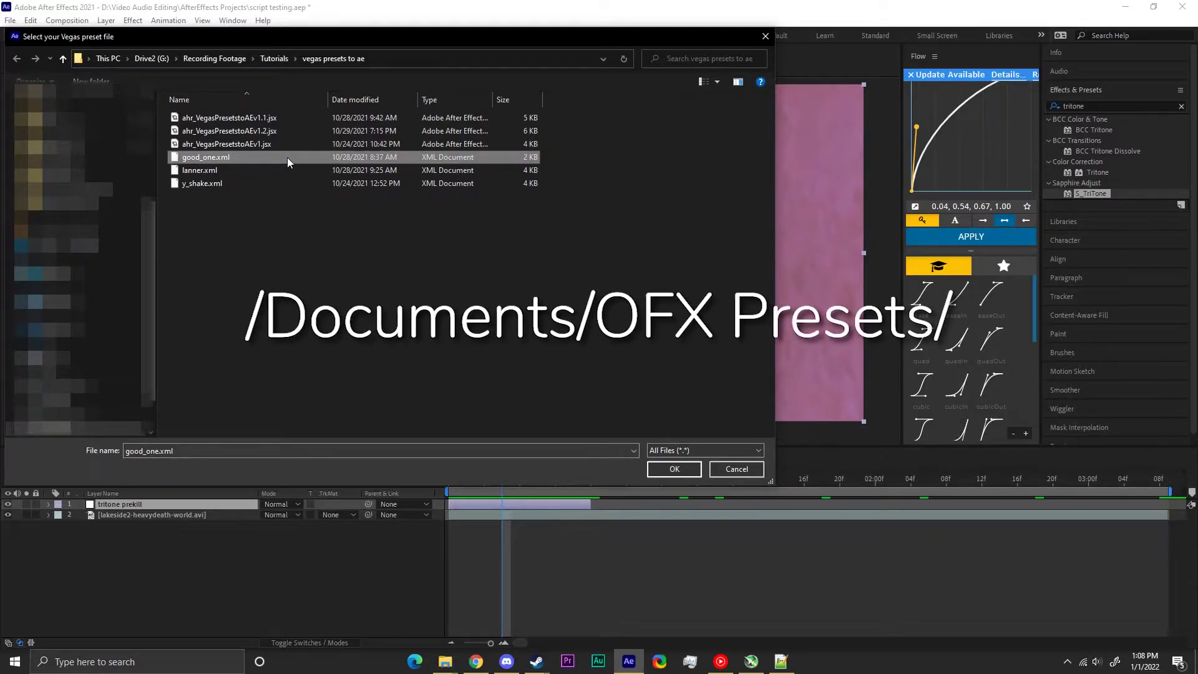
{"action": "double_click", "coordinate": [287, 158]}
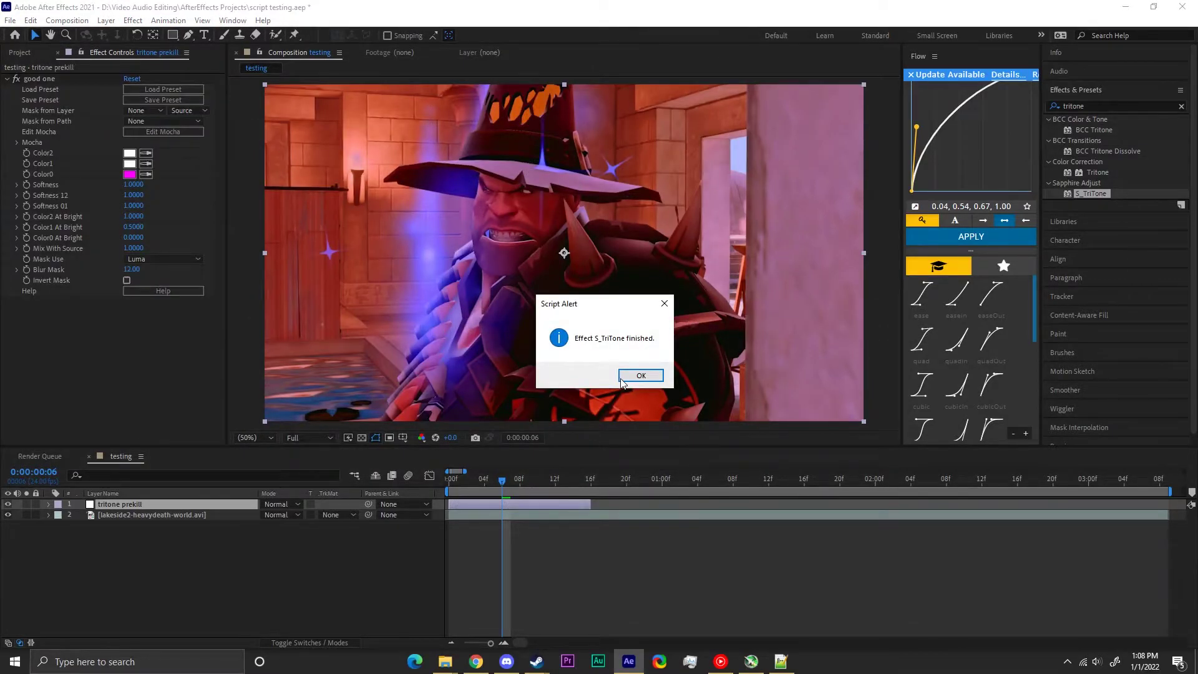
{"action": "left_click", "coordinate": [642, 378]}
{"action": "left_click_drag", "start_coordinate": [132, 251], "coordinate": [89, 323]}
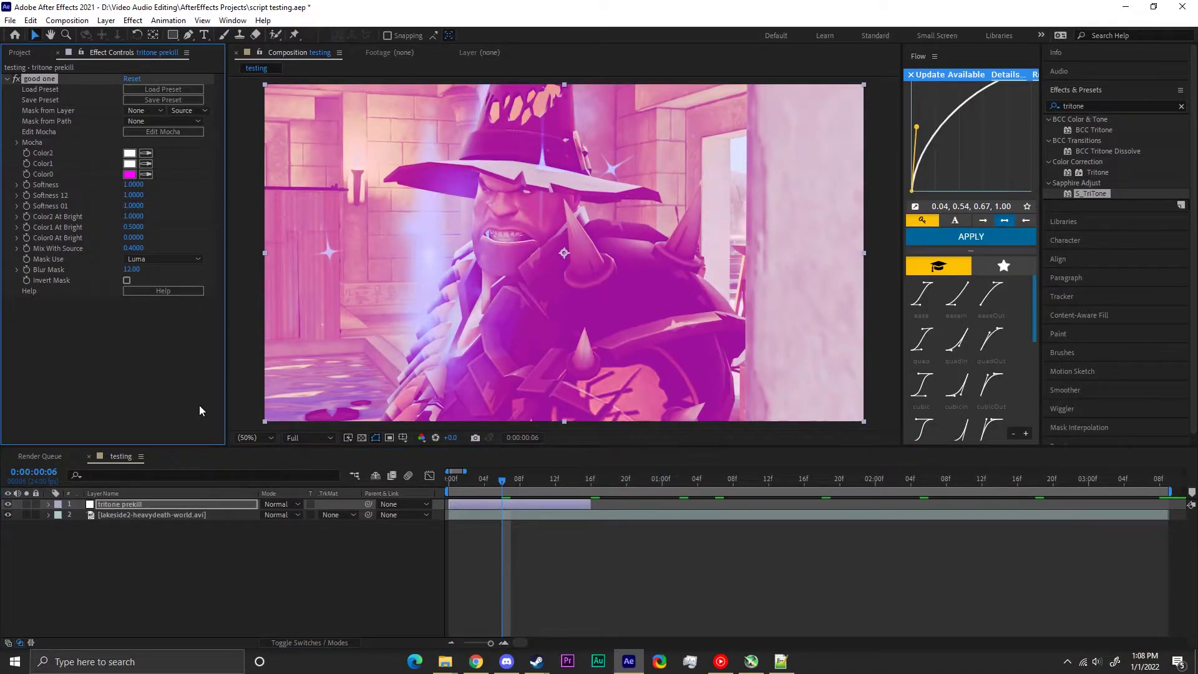
Begin saving the good one effect as an animation preset.
{"action": "key", "text": "Return"}
{"action": "left_click", "coordinate": [34, 82]}
{"action": "left_click", "coordinate": [168, 20]}
{"action": "left_click", "coordinate": [176, 33]}
{"action": "left_click", "coordinate": [110, 426]}
{"action": "double_click", "coordinate": [110, 425]}
{"action": "type", "text": "tritone"}
Save the preset as tritone.ffx and reapply it, adding good one 2.
{"action": "key", "text": "Return"}
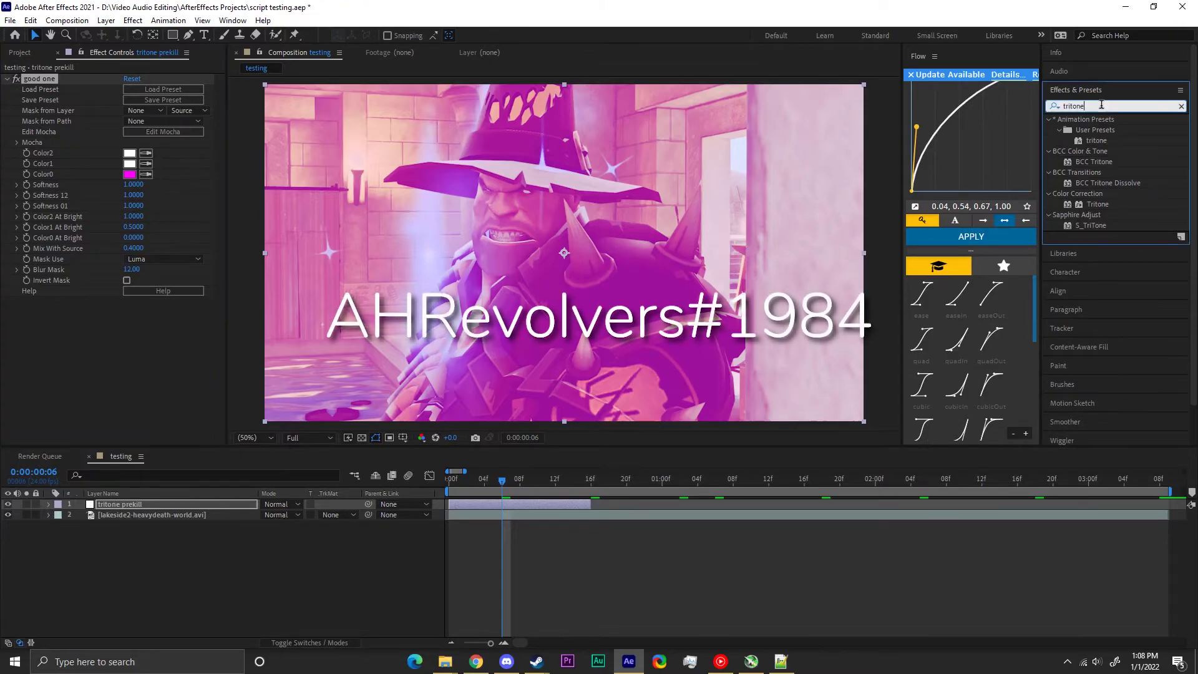
{"action": "left_click", "coordinate": [1100, 145]}
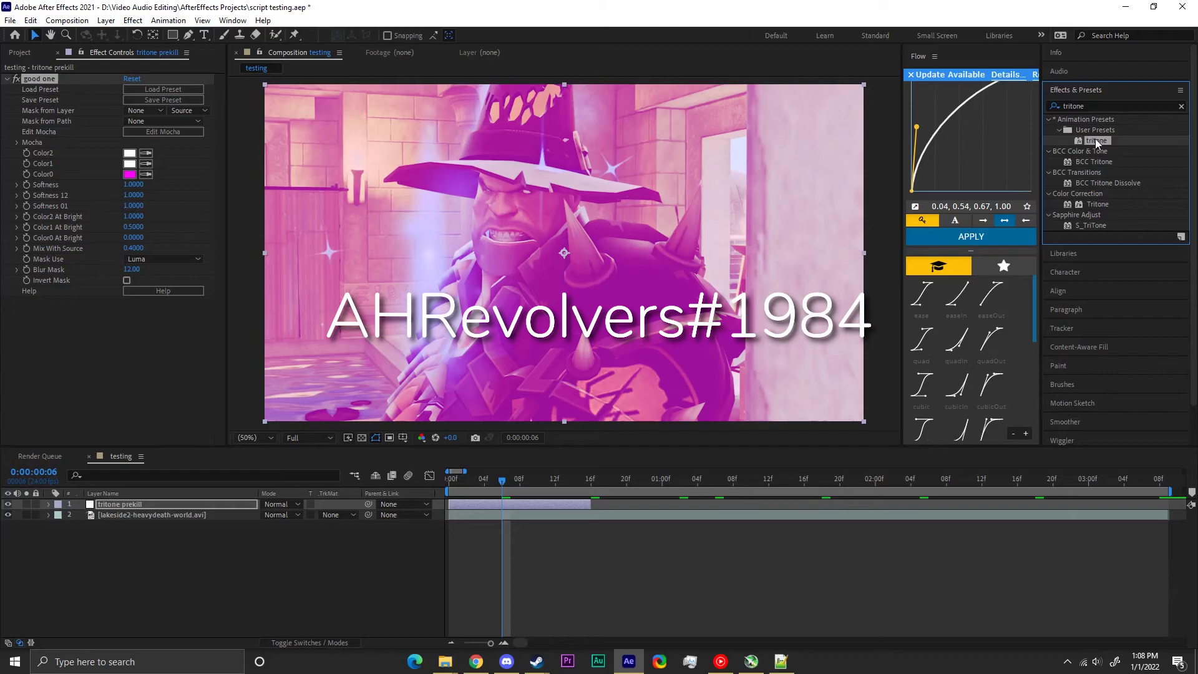
{"action": "double_click", "coordinate": [1096, 141]}
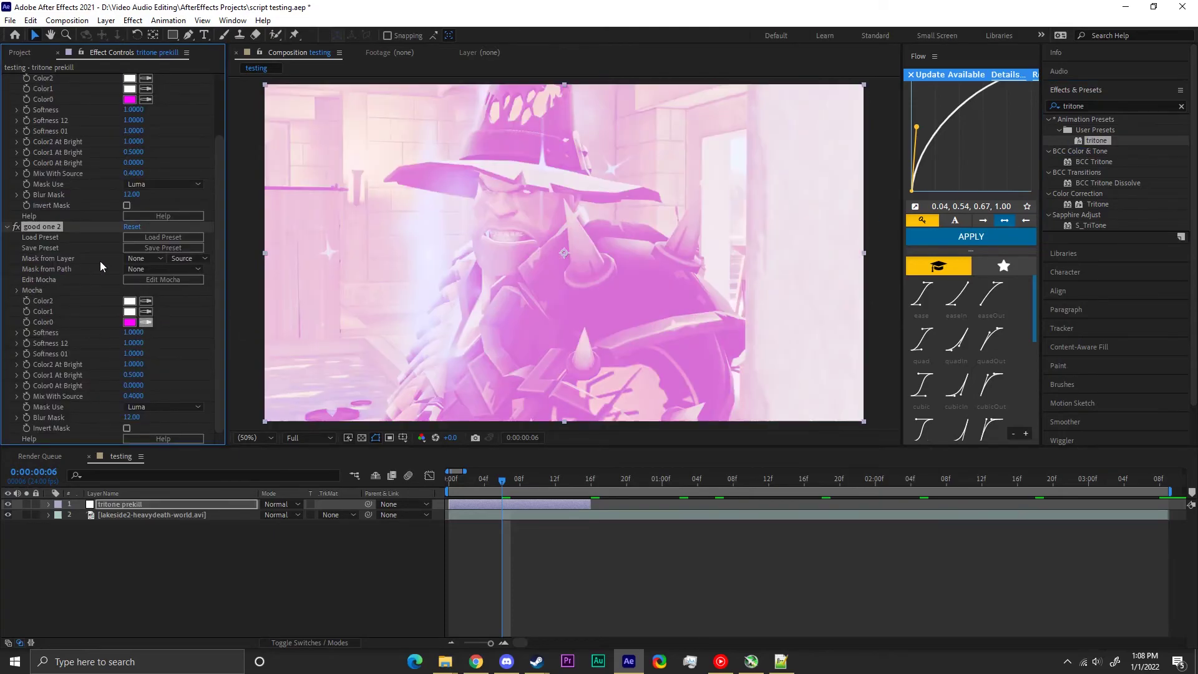